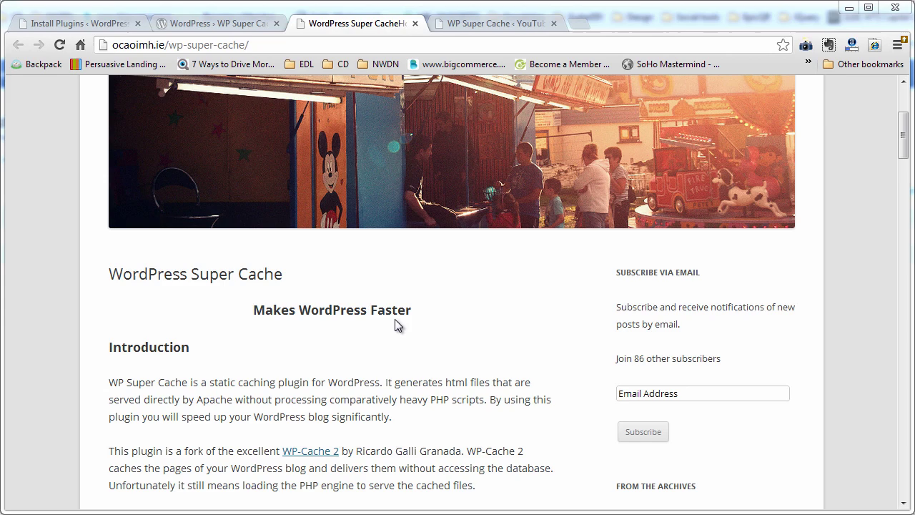
- Review the WP Super Cache home page and its WordPress.org directory page, including the description, download count and ratings
{"action": "left_click_drag", "start_coordinate": [276, 275], "coordinate": [116, 283]}
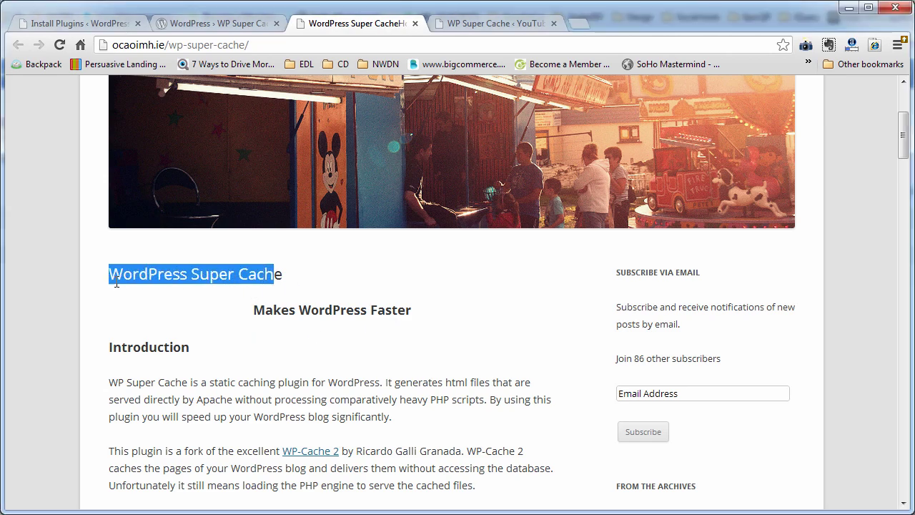
{"action": "scroll", "coordinate": [383, 382], "scroll_direction": "down", "scroll_amount": 3}
{"action": "scroll", "coordinate": [382, 381], "scroll_direction": "up", "scroll_amount": 4}
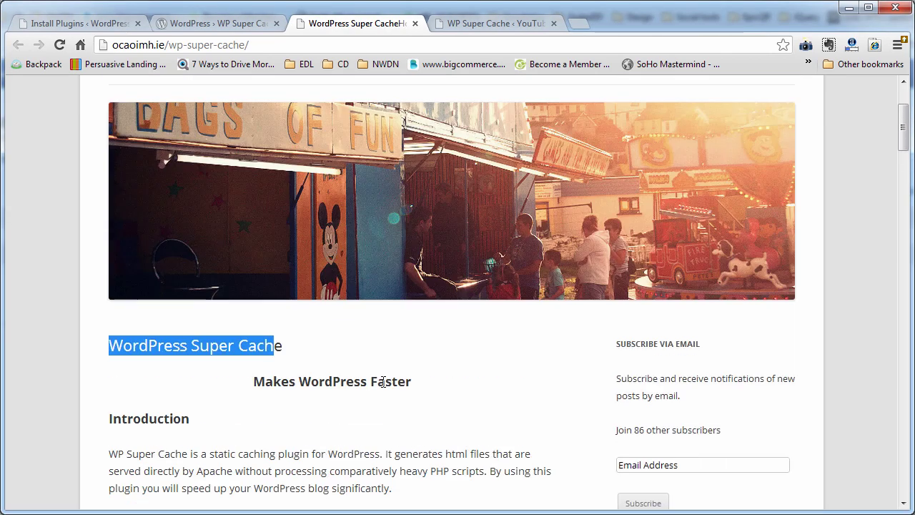
{"action": "left_click", "coordinate": [233, 24]}
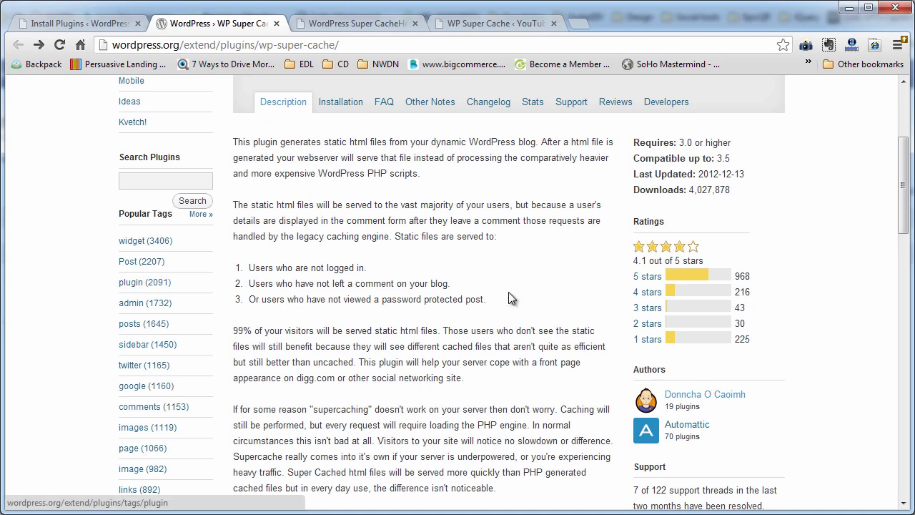
{"action": "scroll", "coordinate": [501, 280], "scroll_direction": "up", "scroll_amount": 3}
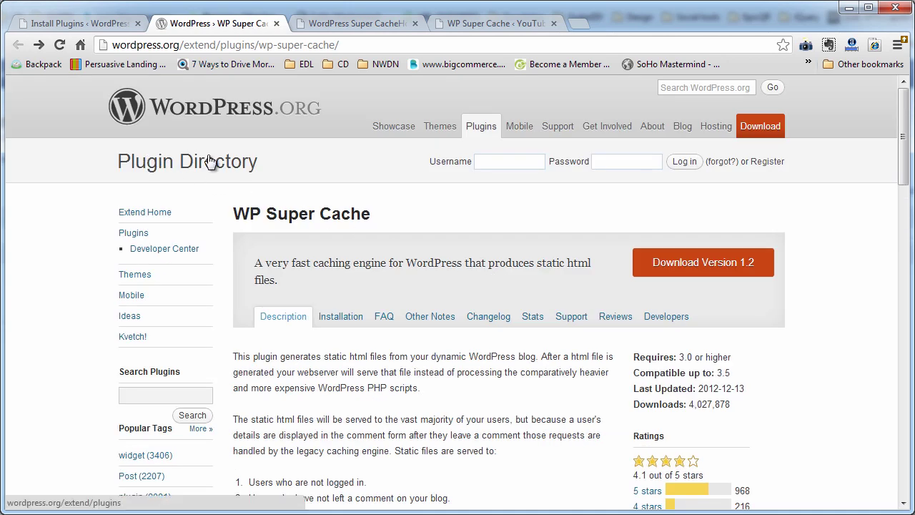
{"action": "scroll", "coordinate": [500, 275], "scroll_direction": "down", "scroll_amount": 3}
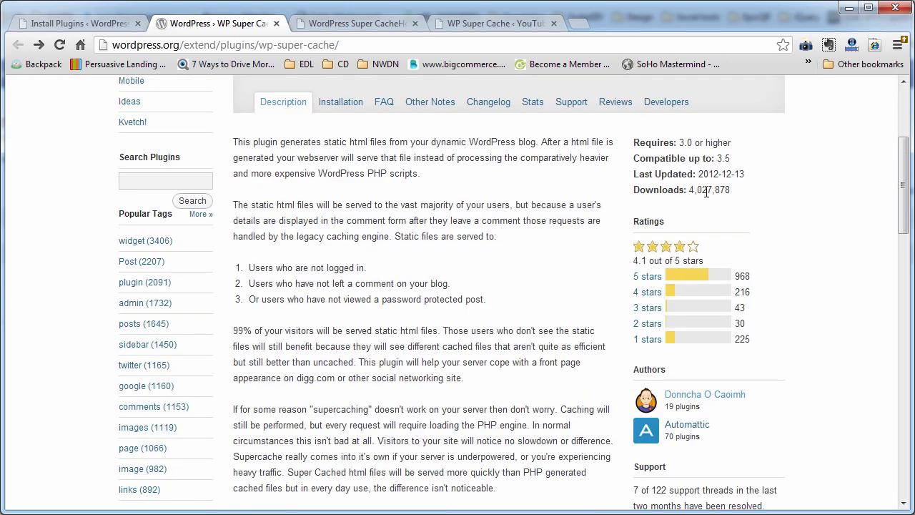
{"action": "left_click_drag", "start_coordinate": [701, 190], "coordinate": [730, 191]}
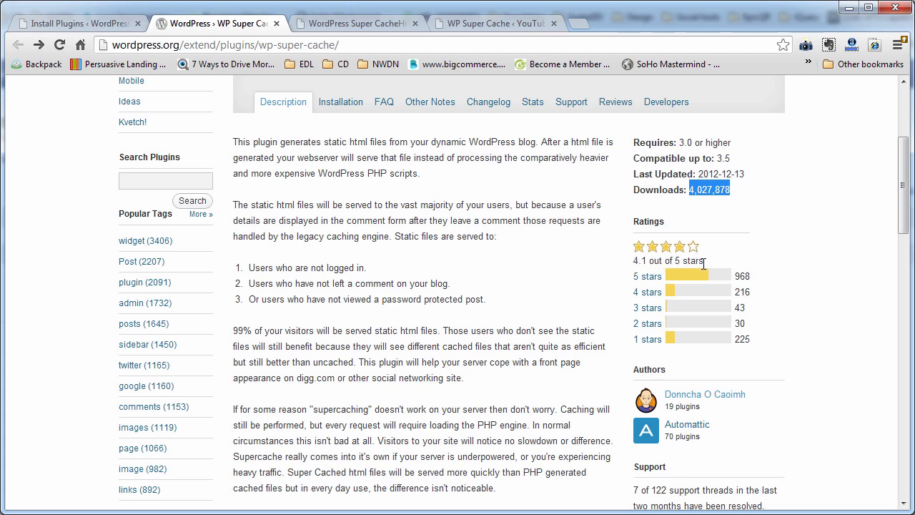
{"action": "scroll", "coordinate": [348, 220], "scroll_direction": "up", "scroll_amount": 3}
{"action": "left_click_drag", "start_coordinate": [372, 214], "coordinate": [230, 213]}
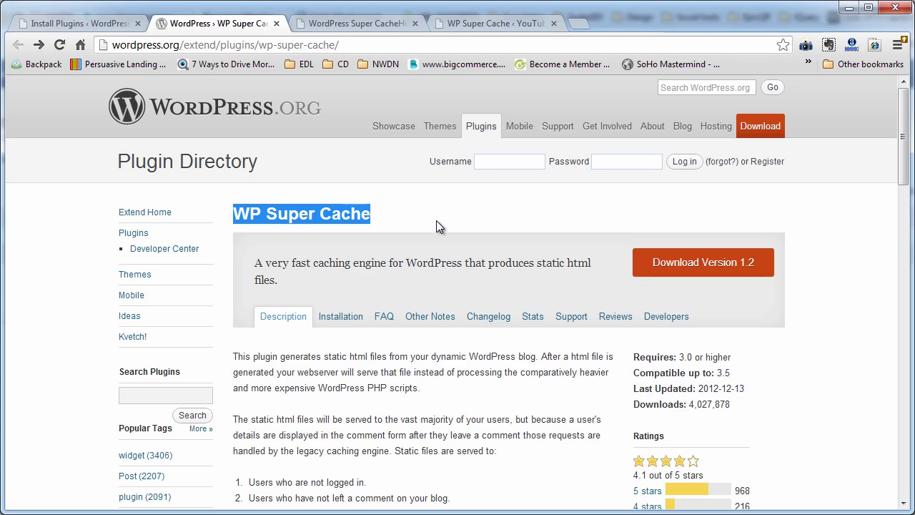
- Search for "super cache" in the site's plugin installer
{"action": "left_click", "coordinate": [81, 24]}
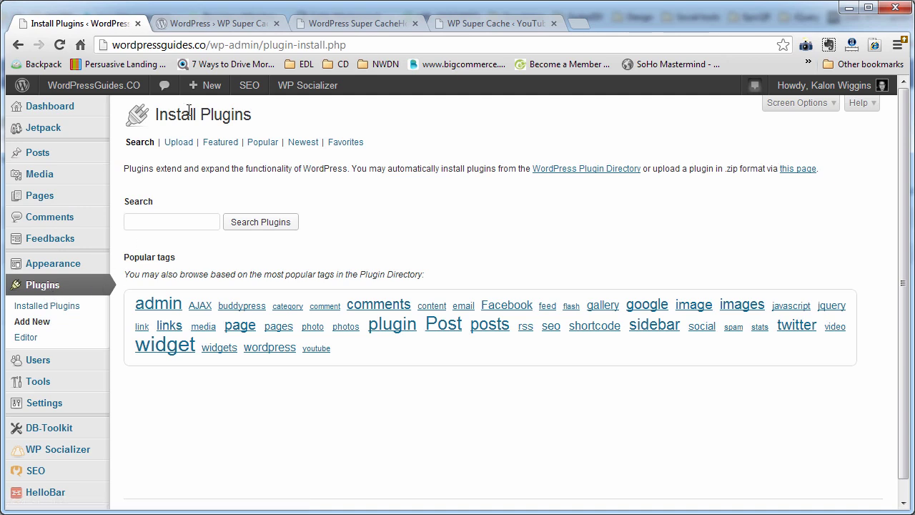
{"action": "left_click", "coordinate": [165, 225]}
{"action": "type", "text": "sup"}
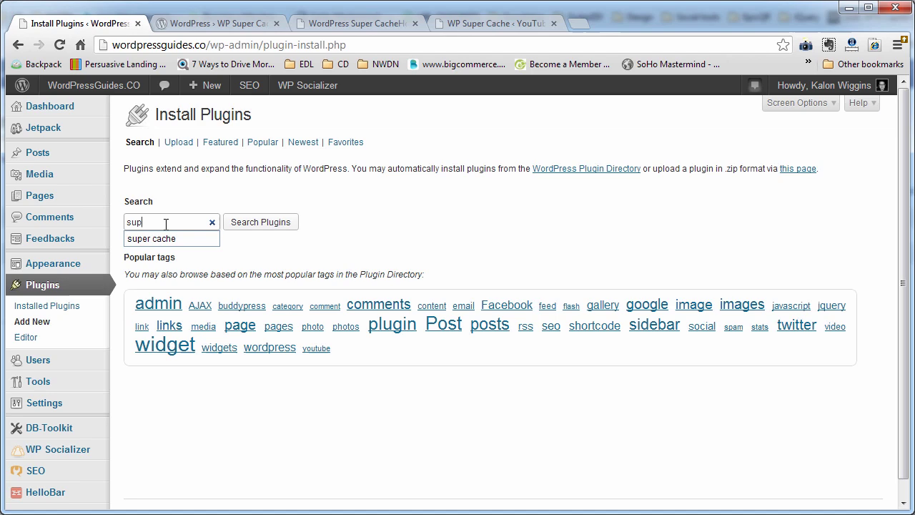
{"action": "left_click", "coordinate": [154, 241]}
{"action": "left_click", "coordinate": [252, 227]}
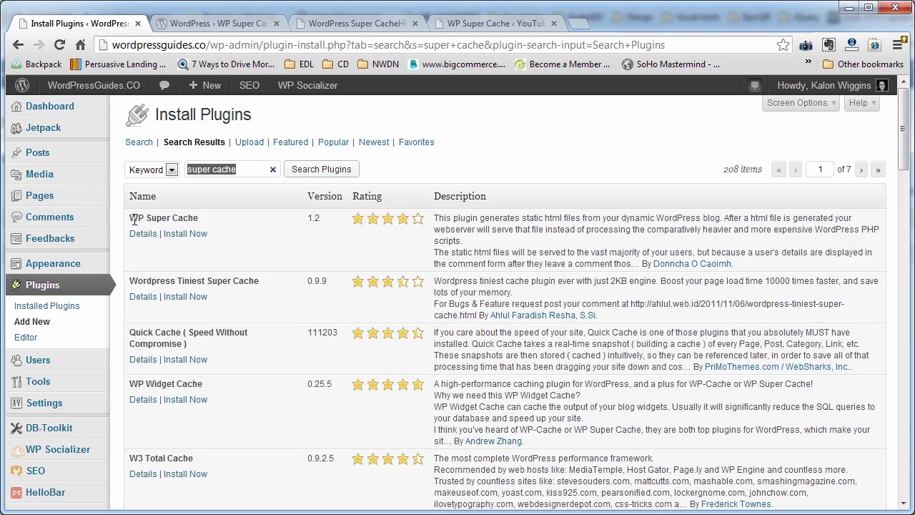
- Install the WP Super Cache 1.2 plugin from the search results and activate it
{"action": "left_click_drag", "start_coordinate": [203, 218], "coordinate": [128, 219]}
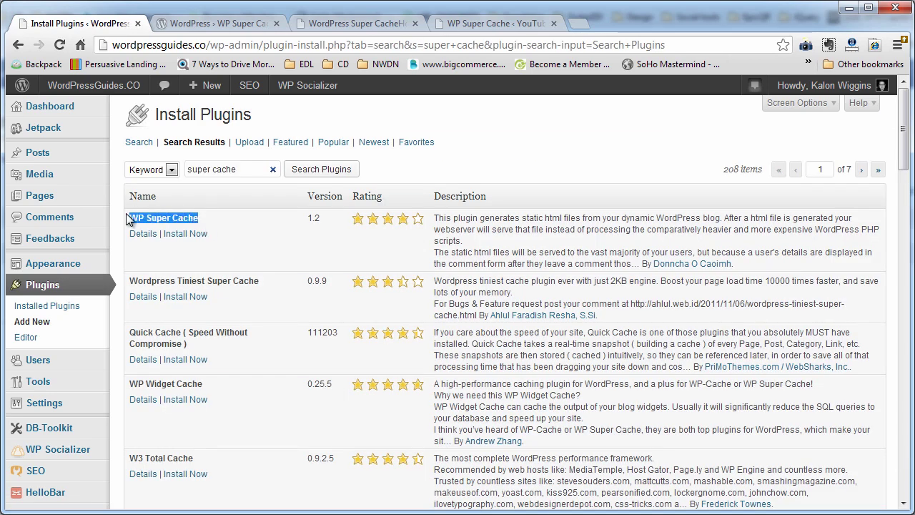
{"action": "left_click", "coordinate": [184, 234]}
{"action": "left_click", "coordinate": [474, 280]}
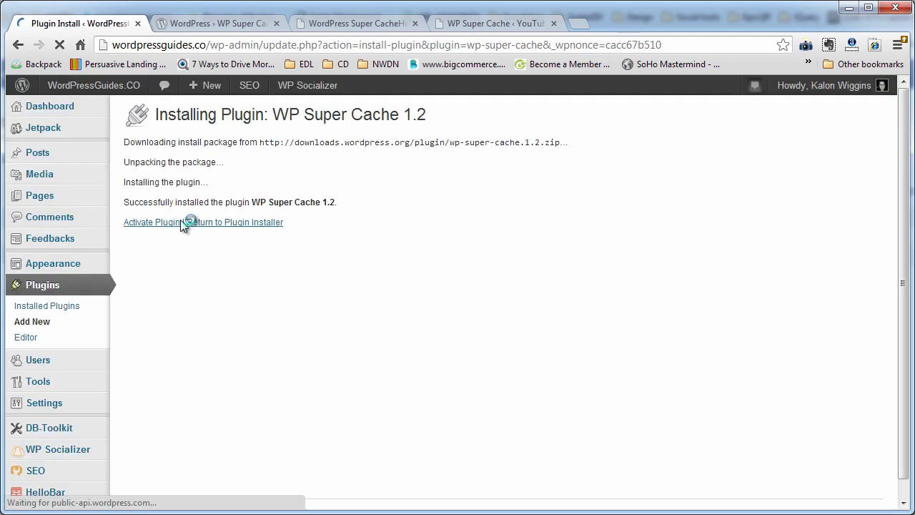
{"action": "left_click", "coordinate": [184, 221]}
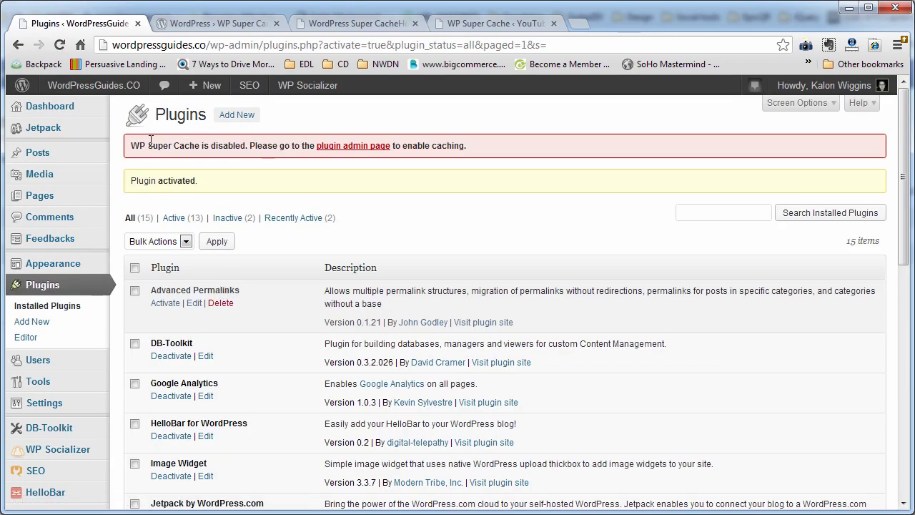
- Read the notice about disabled caching and open the WP Super Cache settings page
{"action": "left_click_drag", "start_coordinate": [132, 145], "coordinate": [466, 150]}
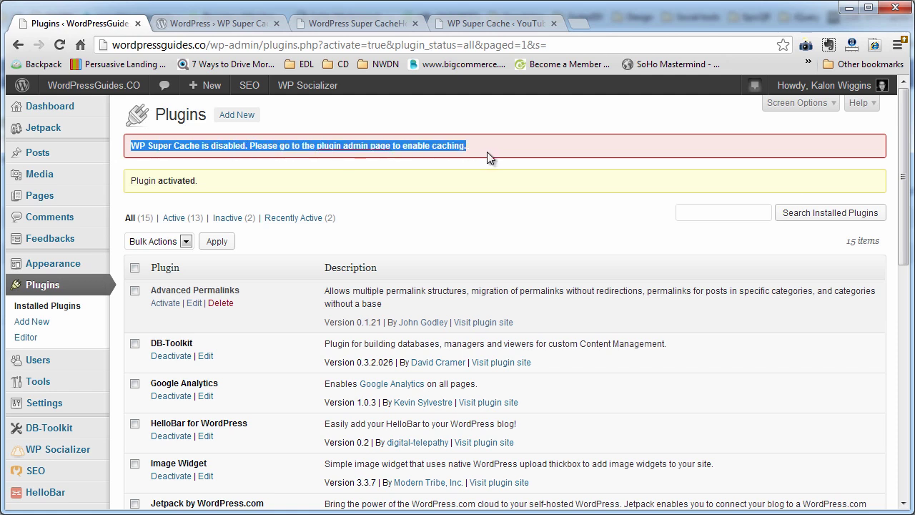
{"action": "left_click", "coordinate": [484, 151]}
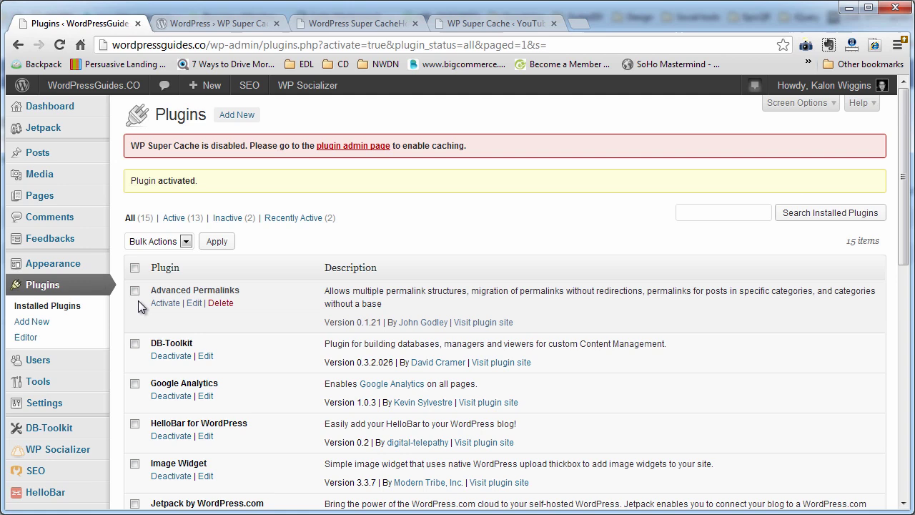
{"action": "left_click", "coordinate": [370, 147]}
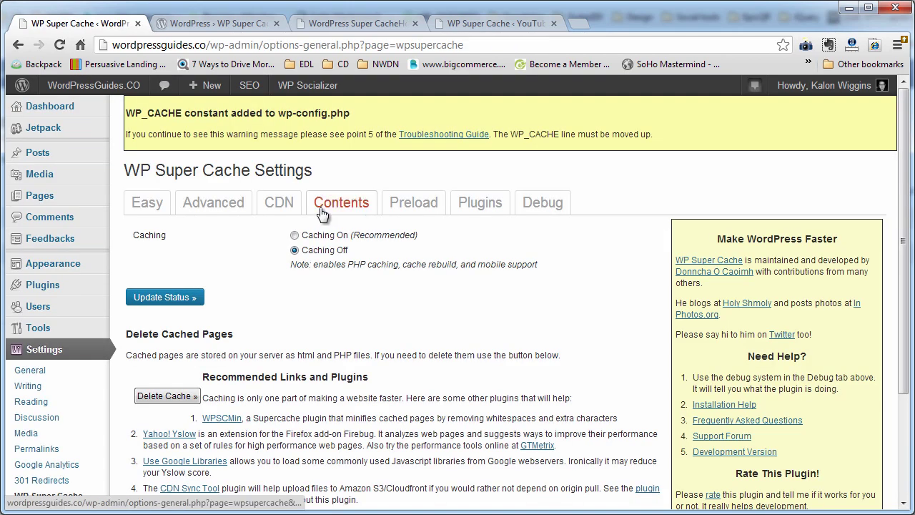
{"action": "scroll", "coordinate": [323, 215], "scroll_direction": "down", "scroll_amount": 3}
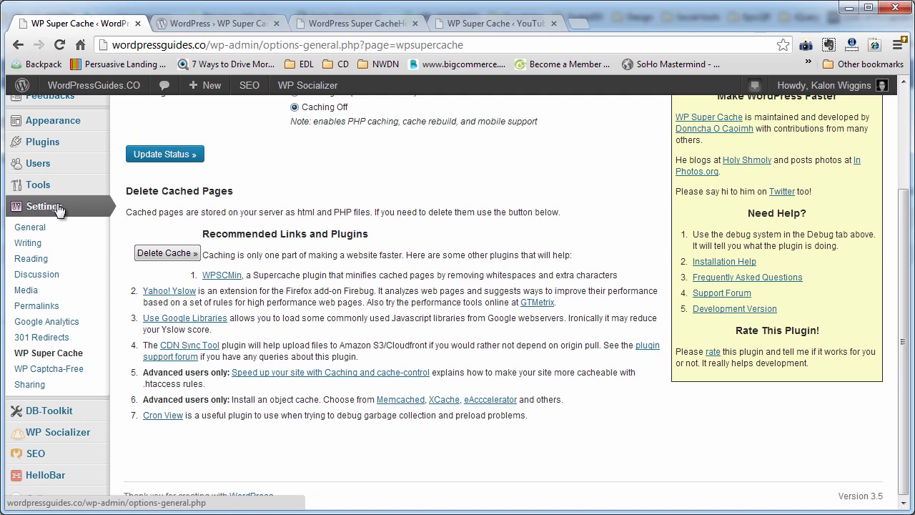
{"action": "left_click", "coordinate": [55, 356]}
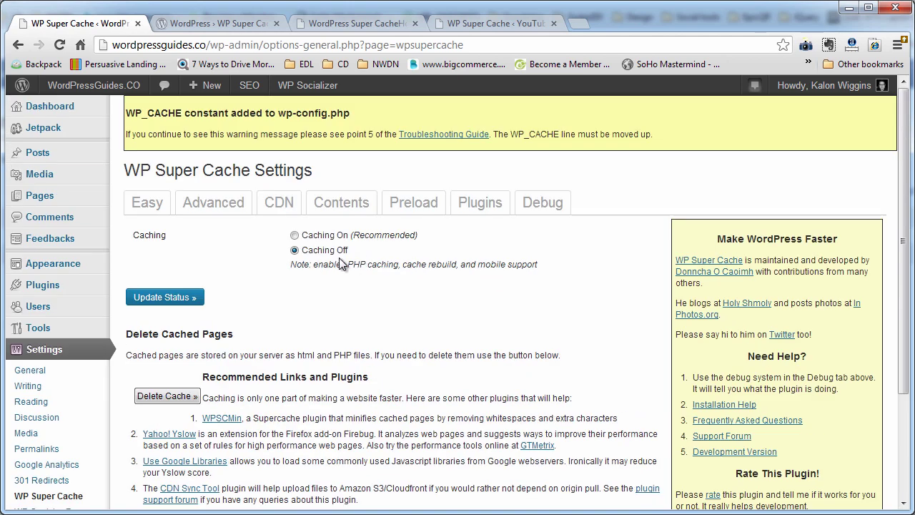
- Turn caching on for the site and update the caching status
{"action": "left_click", "coordinate": [294, 236]}
{"action": "left_click", "coordinate": [159, 298]}
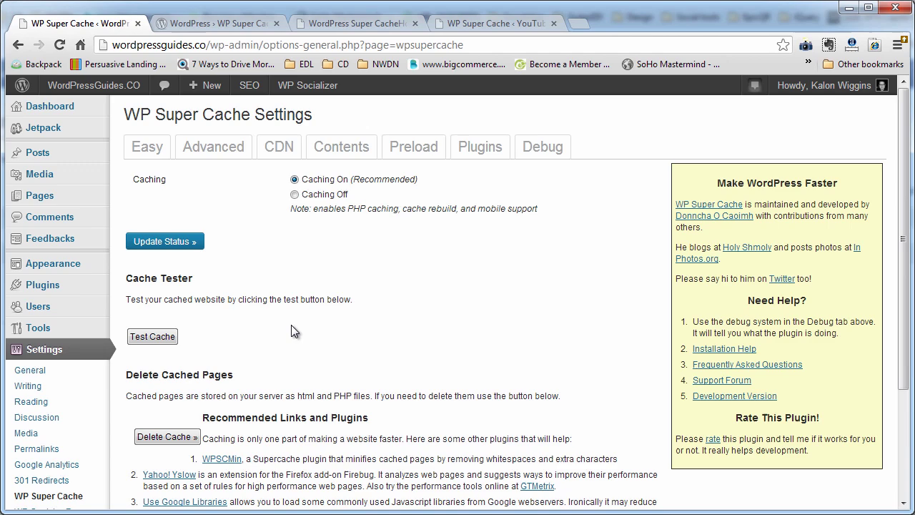
{"action": "scroll", "coordinate": [291, 325], "scroll_direction": "down", "scroll_amount": 2}
{"action": "scroll", "coordinate": [292, 326], "scroll_direction": "up", "scroll_amount": 2}
- In the advanced settings, serve cache files with mod_rewrite and enable page compression and 304 Not Modified browser caching
{"action": "left_click", "coordinate": [147, 146]}
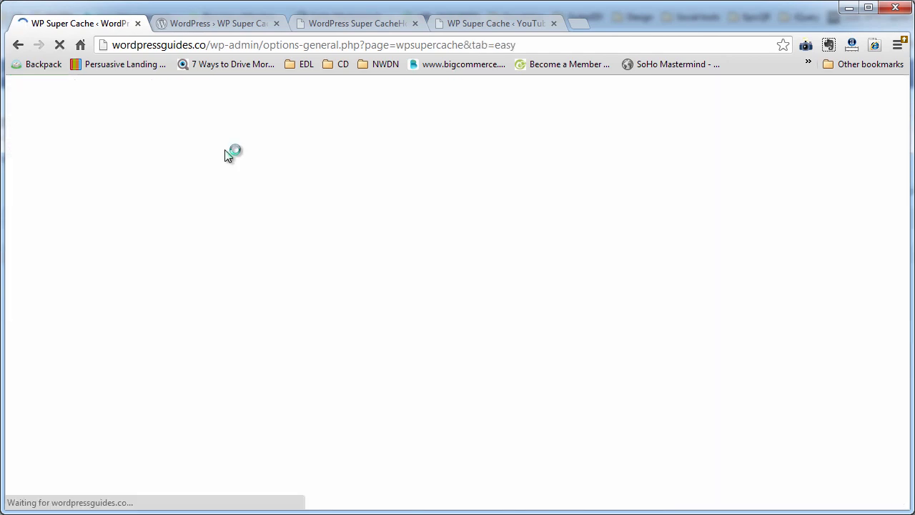
{"action": "left_click", "coordinate": [225, 156]}
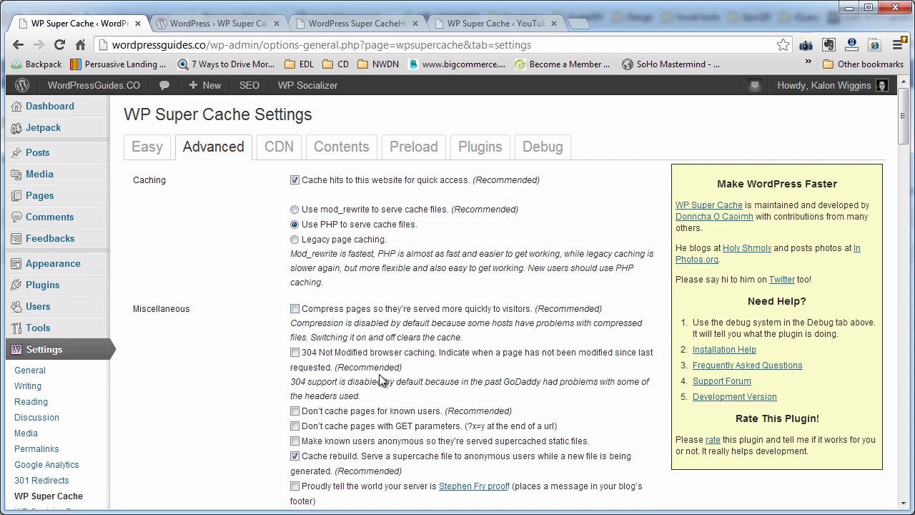
{"action": "left_click", "coordinate": [295, 209]}
{"action": "scroll", "coordinate": [430, 378], "scroll_direction": "down", "scroll_amount": 1}
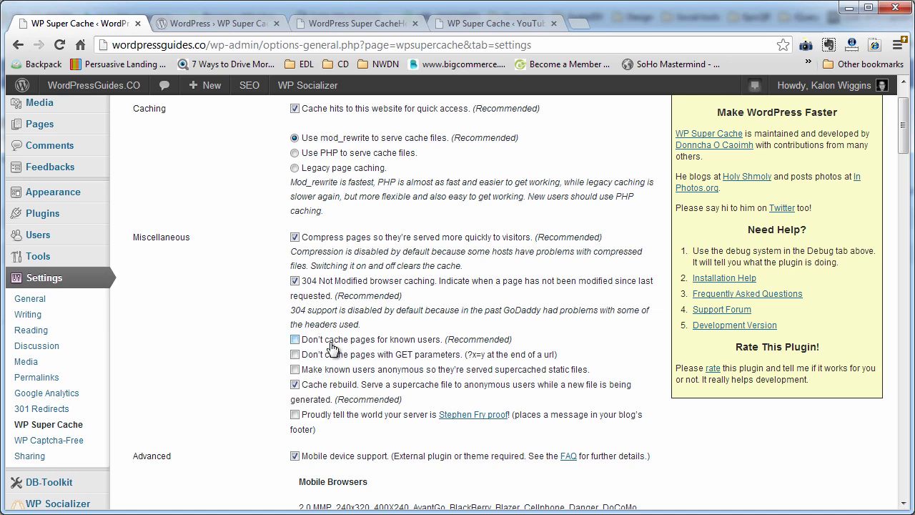
- Enable the recommended option that prevents caching pages for known users
{"action": "scroll", "coordinate": [331, 345], "scroll_direction": "down", "scroll_amount": 1}
{"action": "left_click_drag", "start_coordinate": [373, 249], "coordinate": [294, 238]}
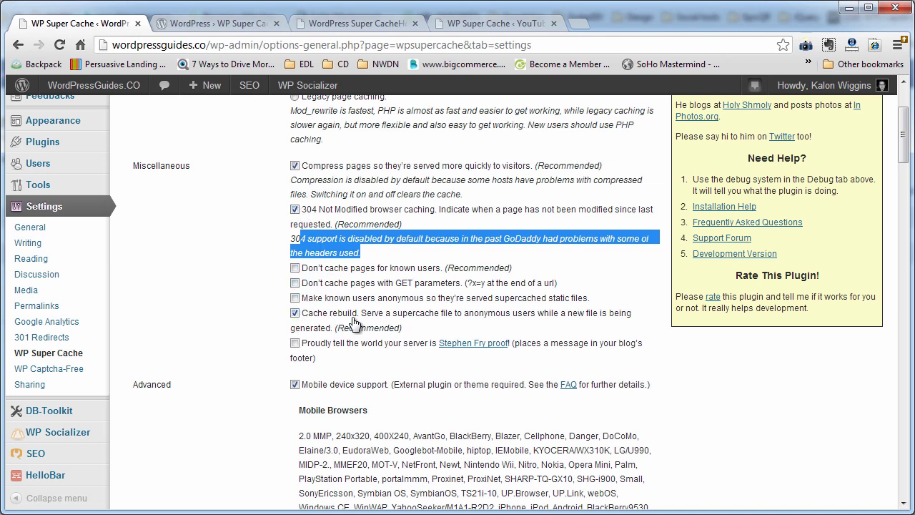
{"action": "left_click", "coordinate": [296, 268]}
{"action": "scroll", "coordinate": [385, 447], "scroll_direction": "down", "scroll_amount": 2}
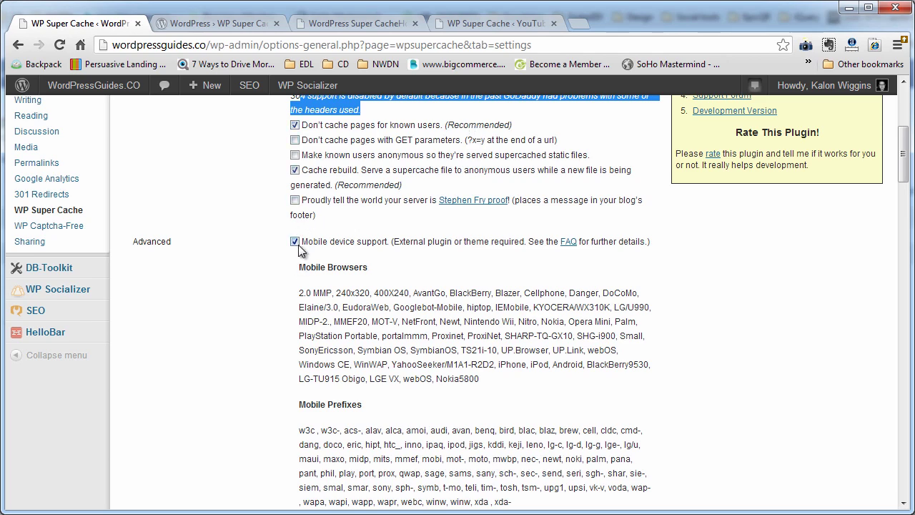
- Enable extra homepage checks and save the advanced cache settings
{"action": "scroll", "coordinate": [336, 335], "scroll_direction": "down", "scroll_amount": 7}
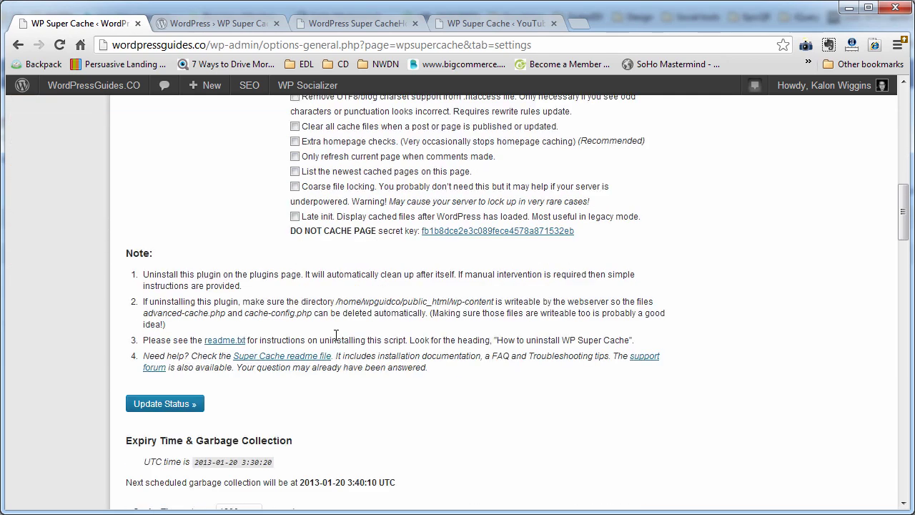
{"action": "scroll", "coordinate": [336, 335], "scroll_direction": "up", "scroll_amount": 1}
{"action": "left_click", "coordinate": [295, 212]}
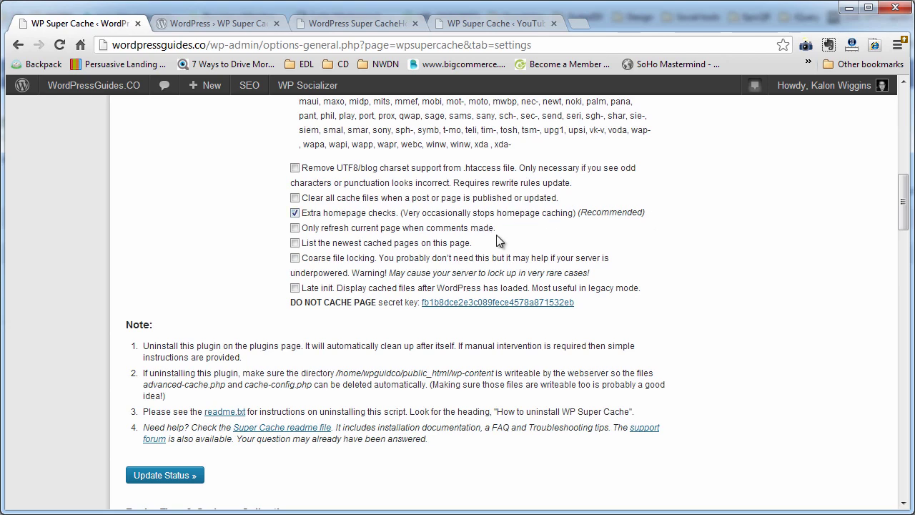
{"action": "scroll", "coordinate": [301, 377], "scroll_direction": "down", "scroll_amount": 2}
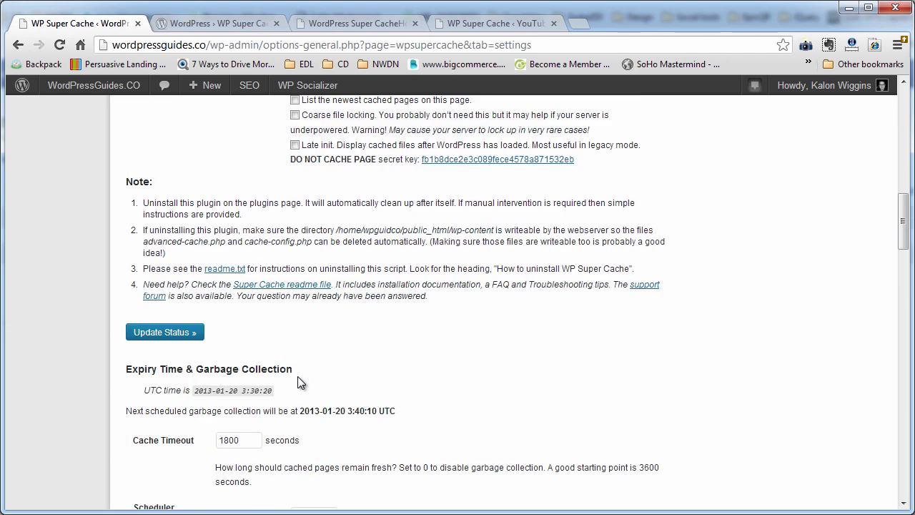
{"action": "left_click", "coordinate": [172, 333]}
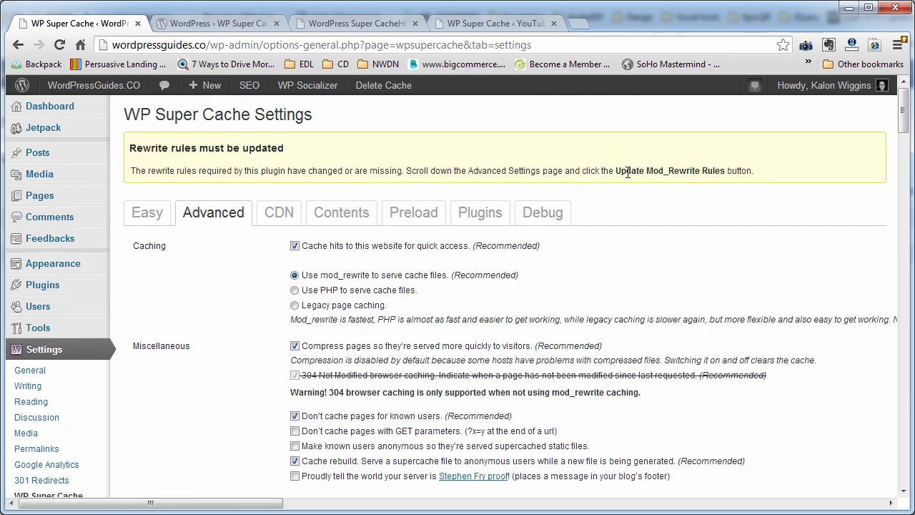
- Update the plugin's mod_rewrite rules in the site's .htaccess file
{"action": "scroll", "coordinate": [265, 448], "scroll_direction": "down", "scroll_amount": 15}
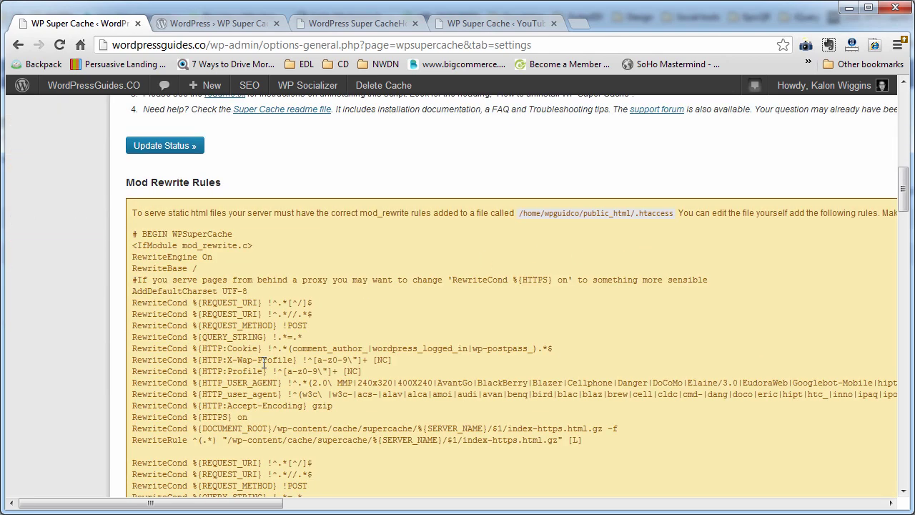
{"action": "scroll", "coordinate": [264, 363], "scroll_direction": "down", "scroll_amount": 3}
{"action": "scroll", "coordinate": [259, 352], "scroll_direction": "up", "scroll_amount": 3}
{"action": "scroll", "coordinate": [209, 304], "scroll_direction": "down", "scroll_amount": 7}
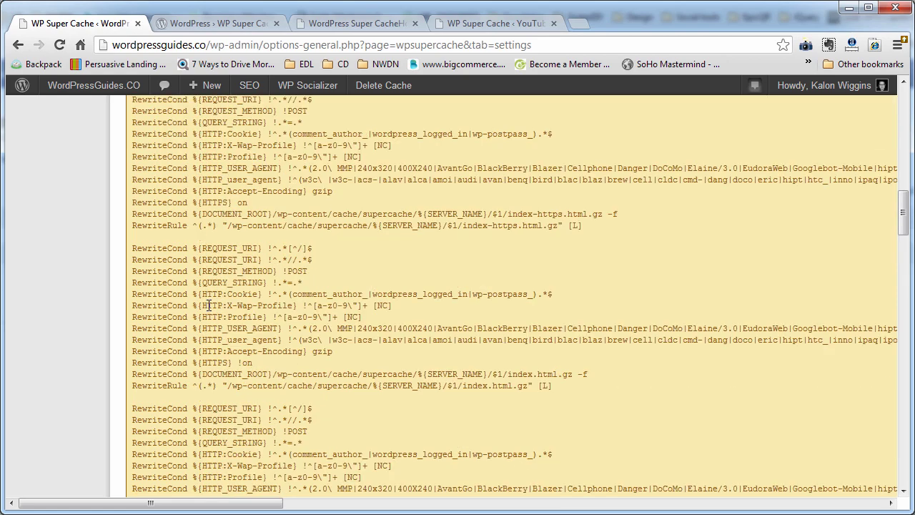
{"action": "scroll", "coordinate": [210, 309], "scroll_direction": "down", "scroll_amount": 3}
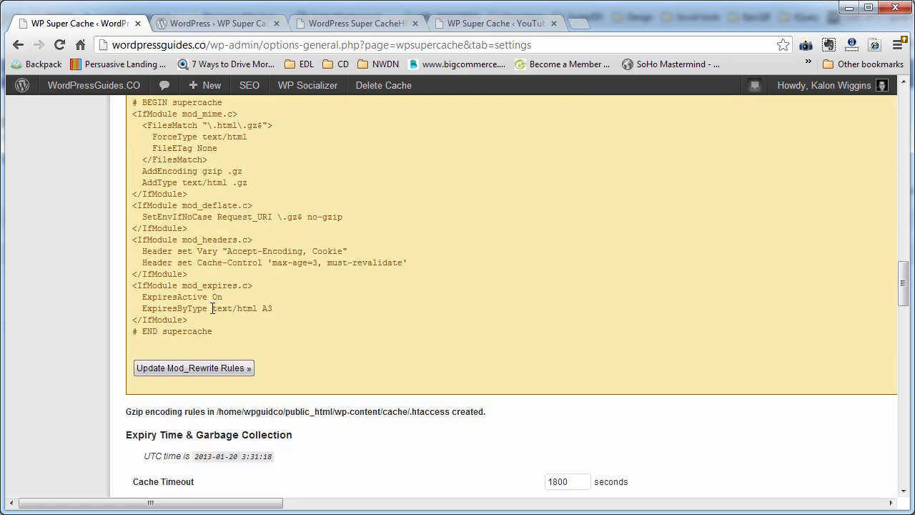
{"action": "left_click", "coordinate": [206, 373]}
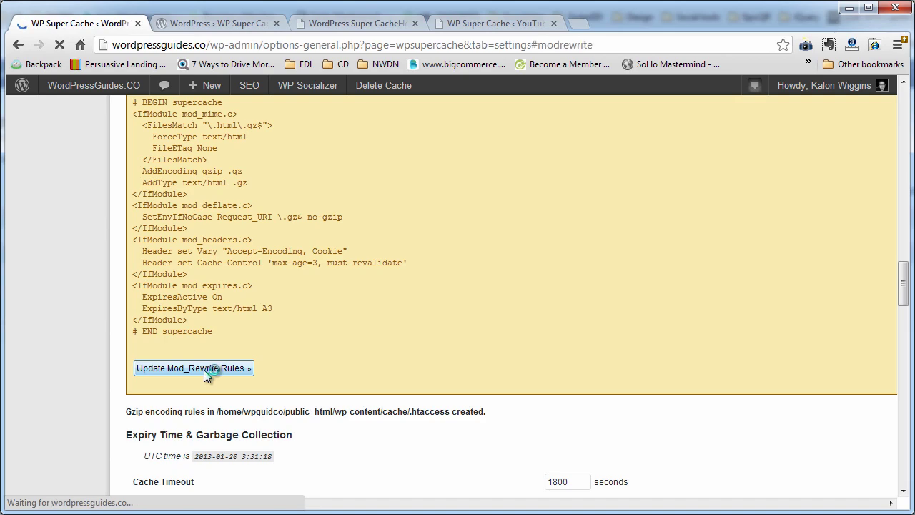
- Examine the updated rewrite rules and the cache timeout, scheduler and garbage collection settings
{"action": "scroll", "coordinate": [220, 332], "scroll_direction": "up", "scroll_amount": 5}
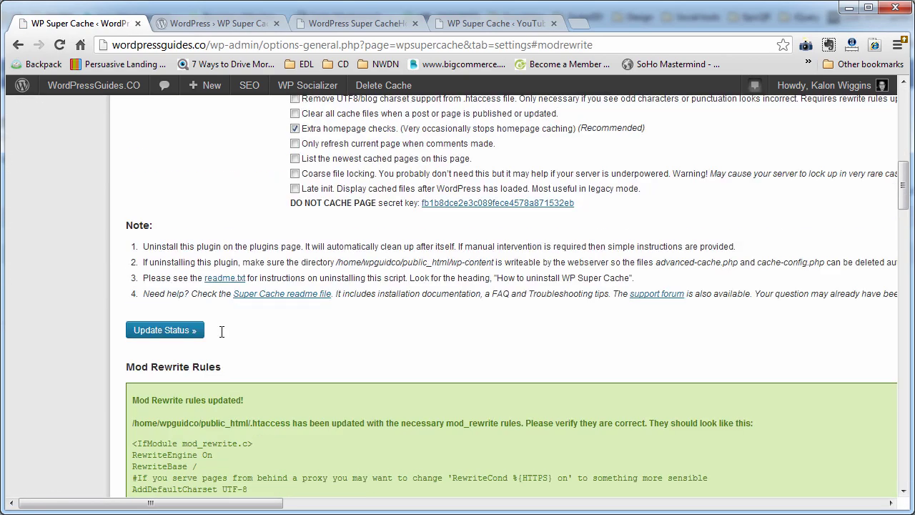
{"action": "scroll", "coordinate": [221, 331], "scroll_direction": "down", "scroll_amount": 13}
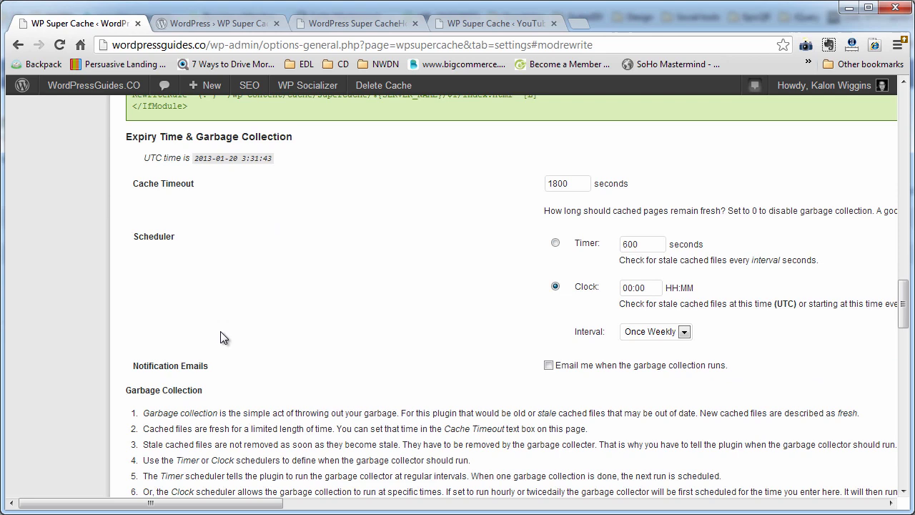
{"action": "scroll", "coordinate": [302, 196], "scroll_direction": "up", "scroll_amount": 3}
{"action": "scroll", "coordinate": [364, 252], "scroll_direction": "down", "scroll_amount": 2}
{"action": "scroll", "coordinate": [620, 290], "scroll_direction": "up", "scroll_amount": 1}
{"action": "scroll", "coordinate": [620, 291], "scroll_direction": "down", "scroll_amount": 3}
{"action": "scroll", "coordinate": [620, 290], "scroll_direction": "up", "scroll_amount": 2}
{"action": "scroll", "coordinate": [288, 344], "scroll_direction": "down", "scroll_amount": 4}
{"action": "scroll", "coordinate": [288, 345], "scroll_direction": "up", "scroll_amount": 2}
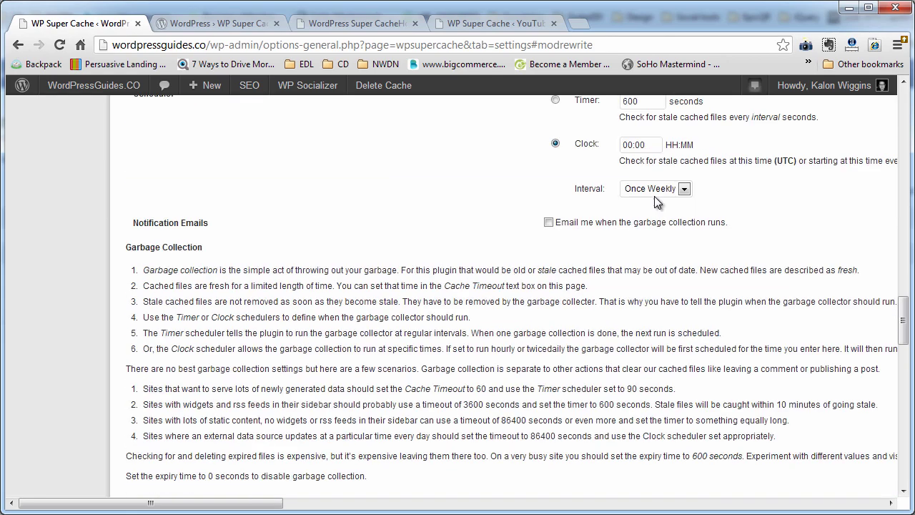
- Set the garbage collection clock interval to Once Daily and save the expiration settings
{"action": "left_click", "coordinate": [655, 189]}
{"action": "left_click", "coordinate": [667, 235]}
{"action": "scroll", "coordinate": [303, 281], "scroll_direction": "up", "scroll_amount": 3}
{"action": "scroll", "coordinate": [303, 281], "scroll_direction": "down", "scroll_amount": 5}
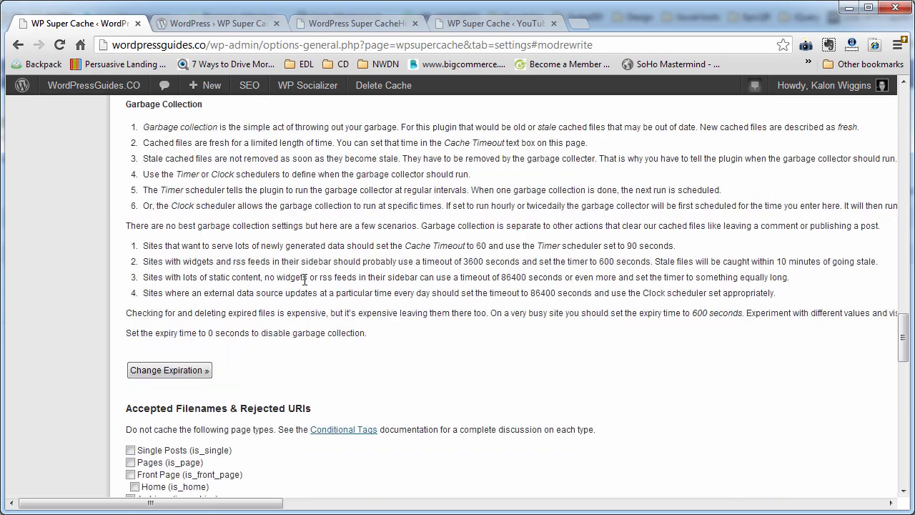
{"action": "left_click", "coordinate": [163, 372]}
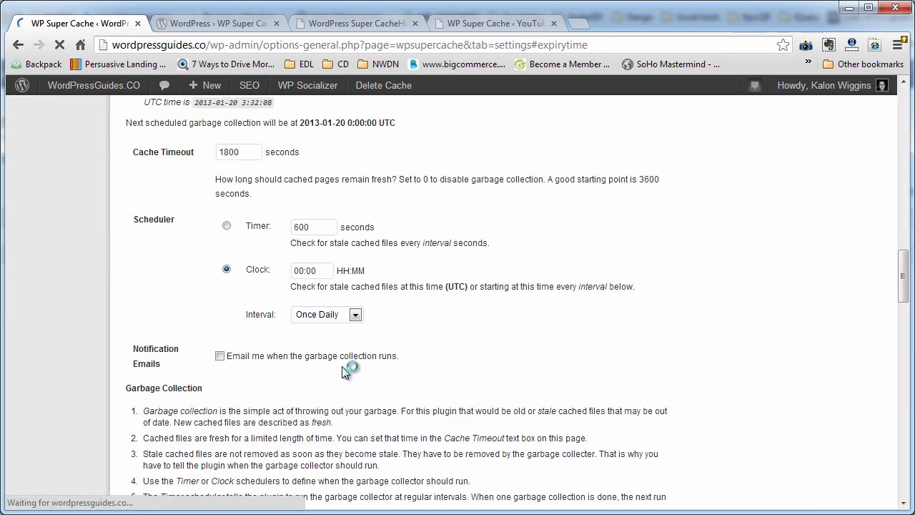
- Examine the remaining advanced settings and the plugin's CDN, Preload and cache Contents settings
{"action": "scroll", "coordinate": [343, 369], "scroll_direction": "down", "scroll_amount": 9}
{"action": "scroll", "coordinate": [263, 364], "scroll_direction": "down", "scroll_amount": 10}
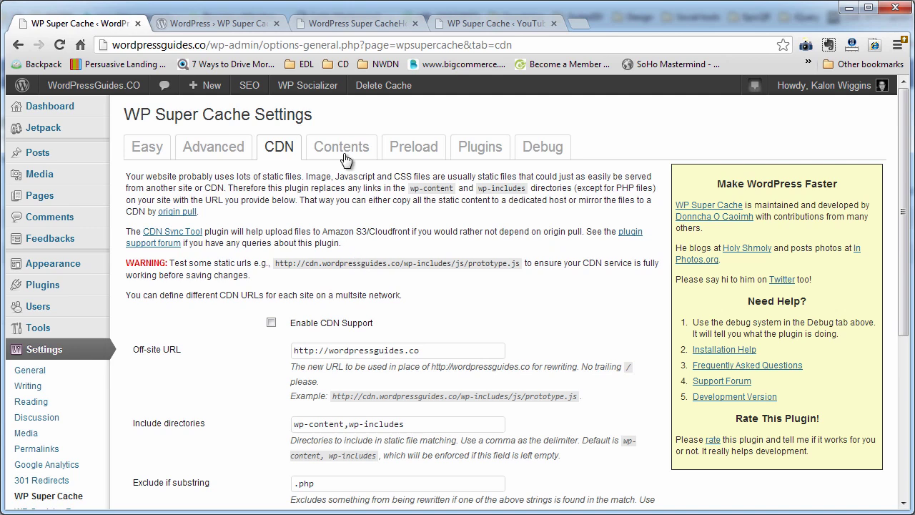
{"action": "left_click", "coordinate": [342, 152]}
{"action": "left_click", "coordinate": [403, 148]}
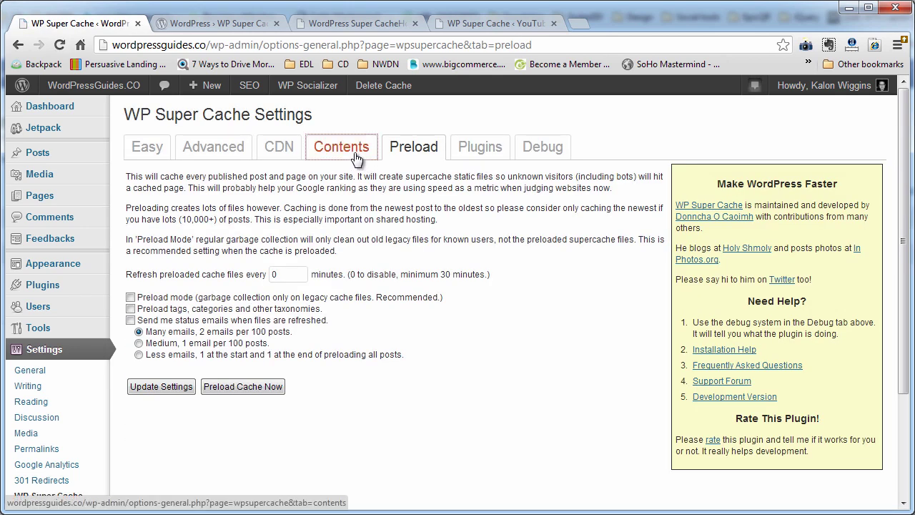
{"action": "left_click", "coordinate": [354, 153]}
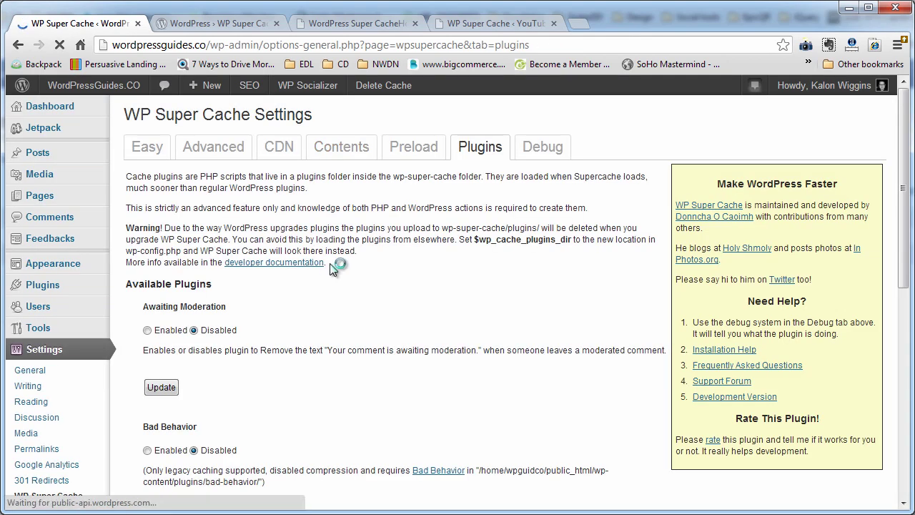
- Examine the cache plugins available in WP Super Cache, including Bad Behavior, Domain Mapping, No Adverts for Friends and WPTouch
{"action": "scroll", "coordinate": [329, 286], "scroll_direction": "down", "scroll_amount": 4}
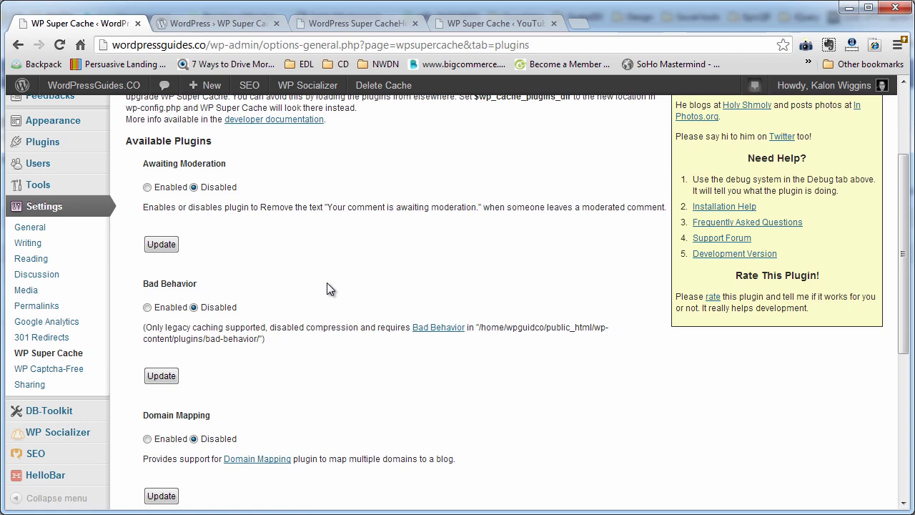
{"action": "left_click_drag", "start_coordinate": [212, 272], "coordinate": [149, 272]}
{"action": "scroll", "coordinate": [242, 282], "scroll_direction": "down", "scroll_amount": 3}
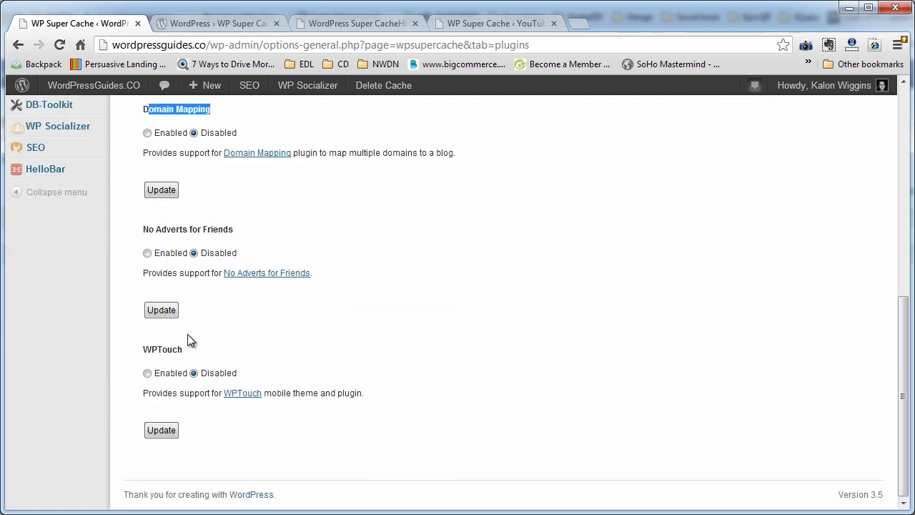
{"action": "left_click_drag", "start_coordinate": [197, 349], "coordinate": [150, 359]}
{"action": "left_click", "coordinate": [147, 349]}
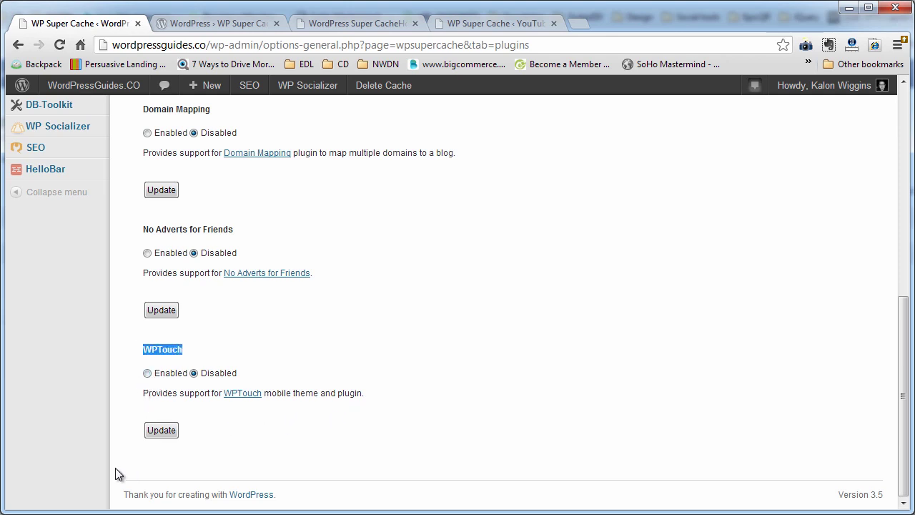
{"action": "scroll", "coordinate": [150, 358], "scroll_direction": "up", "scroll_amount": 2}
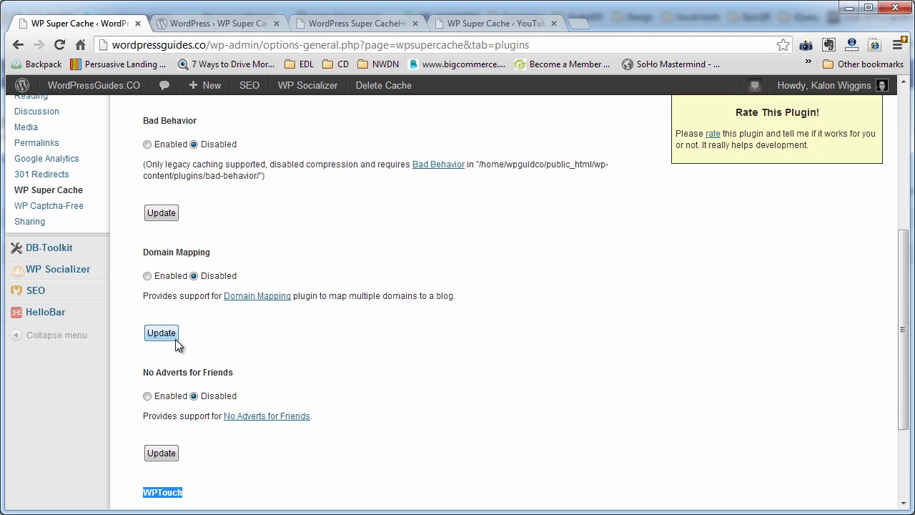
{"action": "scroll", "coordinate": [210, 348], "scroll_direction": "down", "scroll_amount": 1}
{"action": "scroll", "coordinate": [178, 458], "scroll_direction": "up", "scroll_amount": 5}
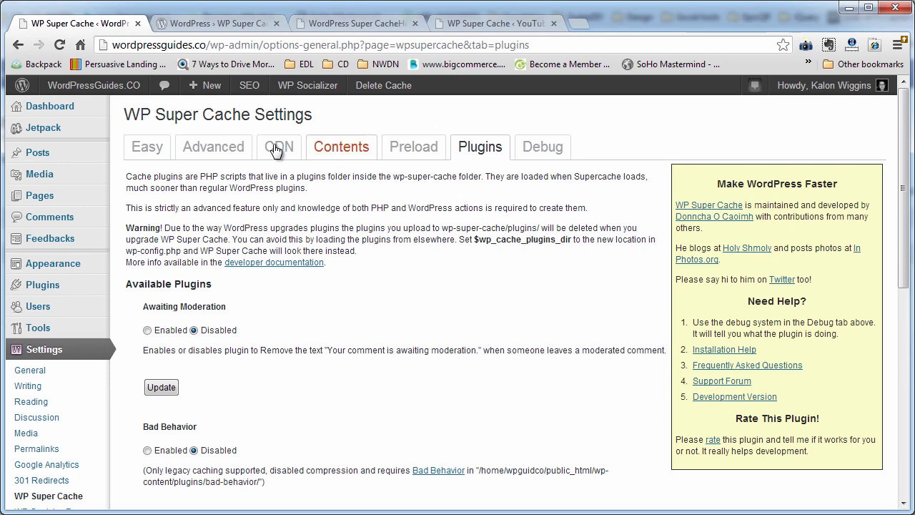
- Delete the site's cached pages from the plugin's Easy settings
{"action": "left_click", "coordinate": [148, 148]}
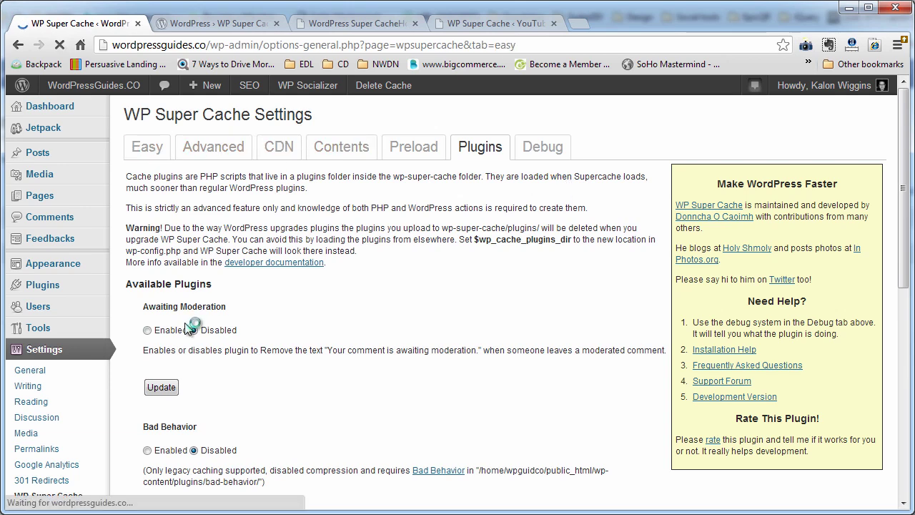
{"action": "scroll", "coordinate": [213, 372], "scroll_direction": "down", "scroll_amount": 2}
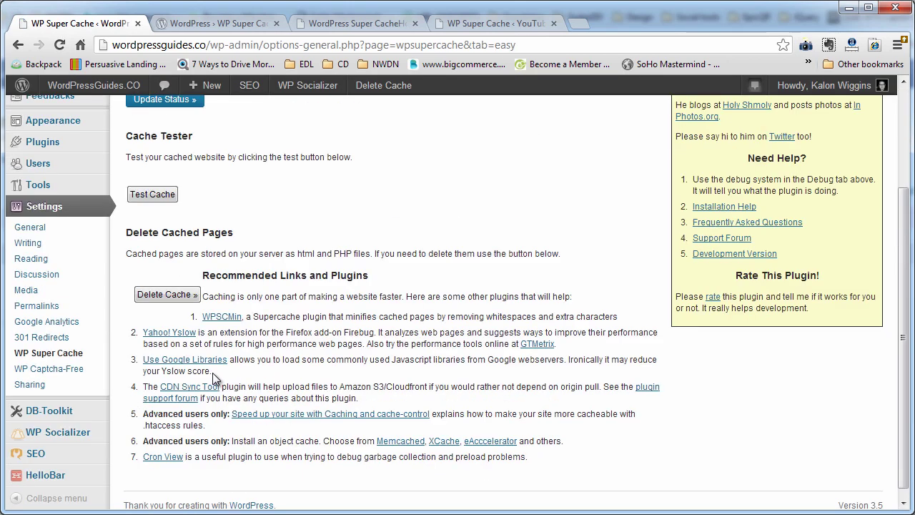
{"action": "left_click", "coordinate": [193, 294]}
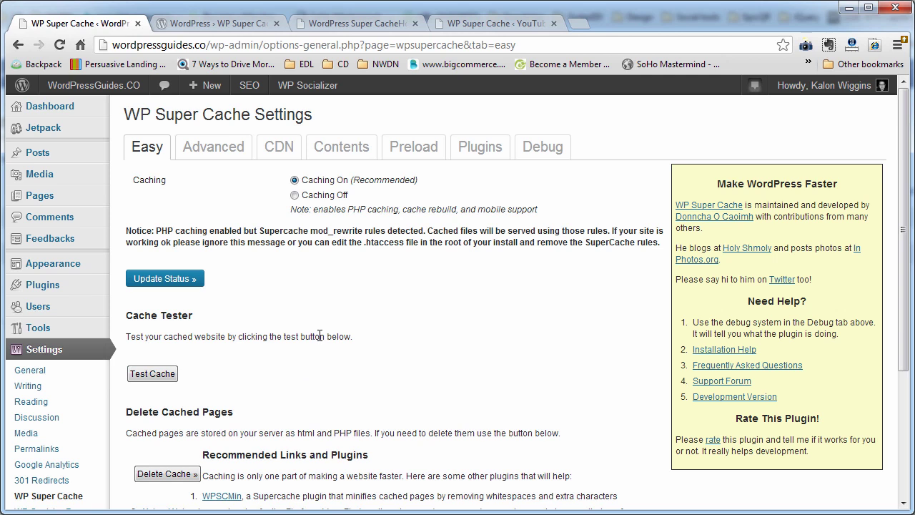
{"action": "left_click_drag", "start_coordinate": [354, 336], "coordinate": [154, 168]}
{"action": "left_click", "coordinate": [406, 361]}
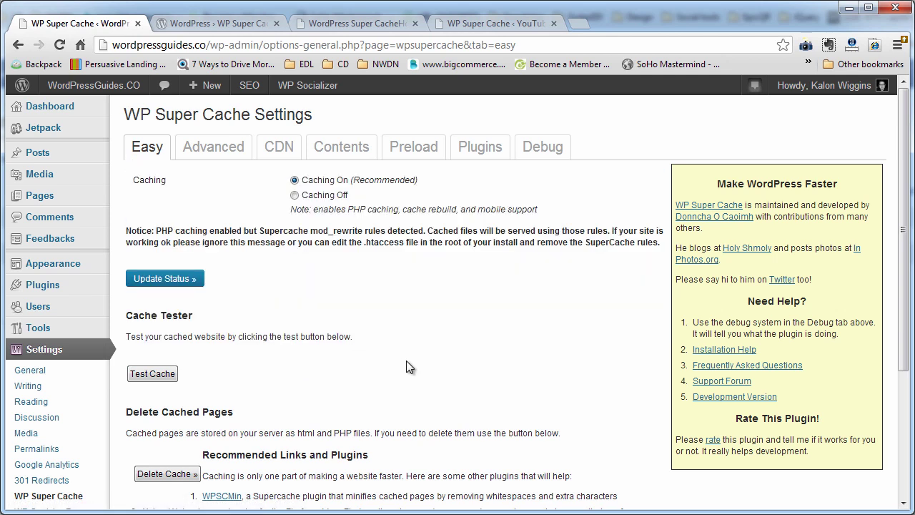